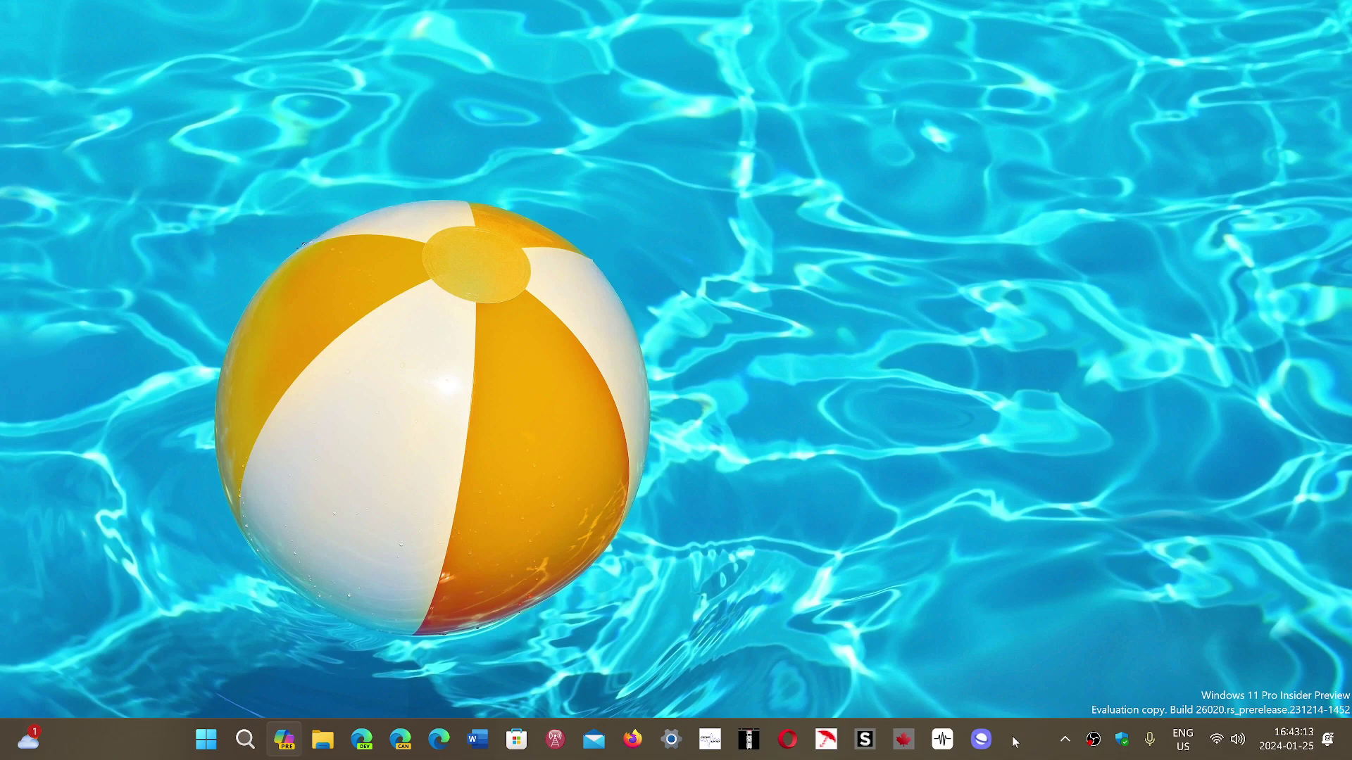
# Launch Settings from the Start menu and go to the Personalisation section
pyautogui.click(205, 739)
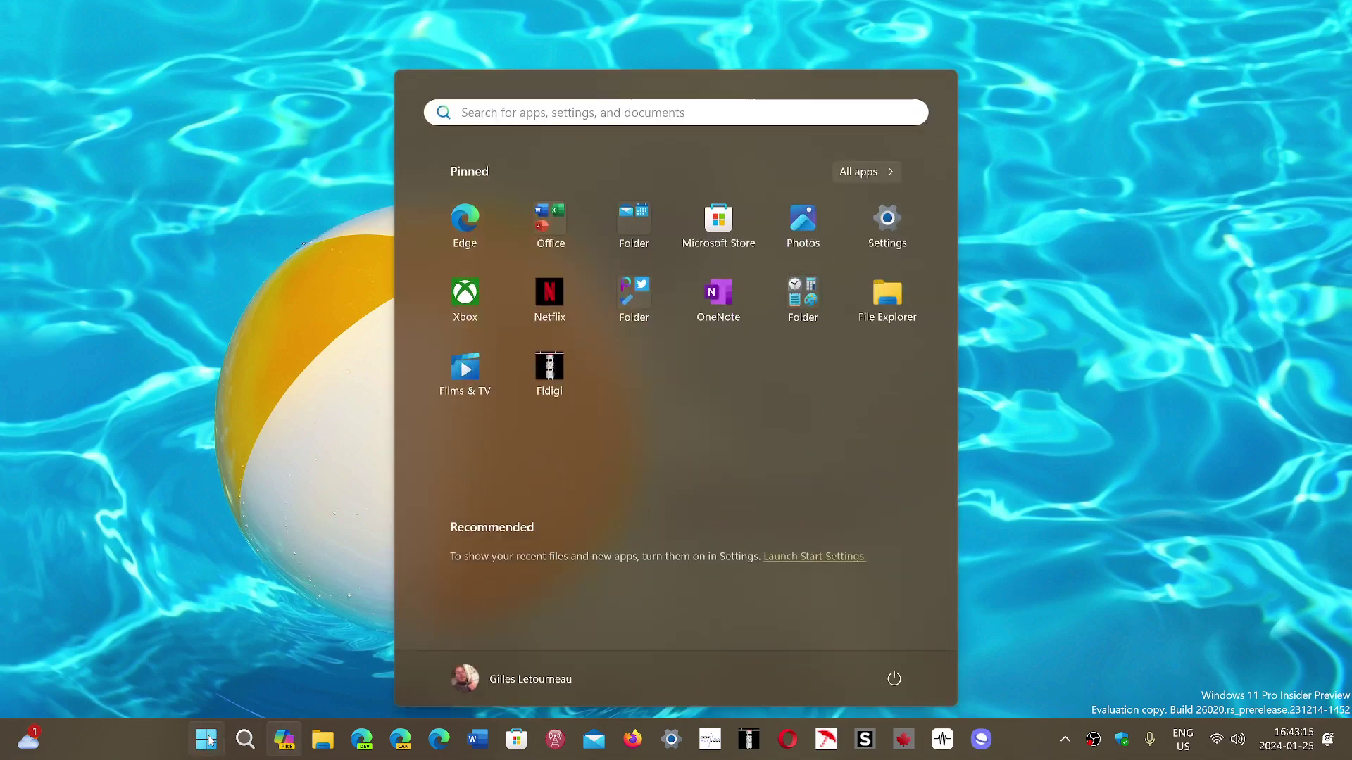
pyautogui.click(886, 221)
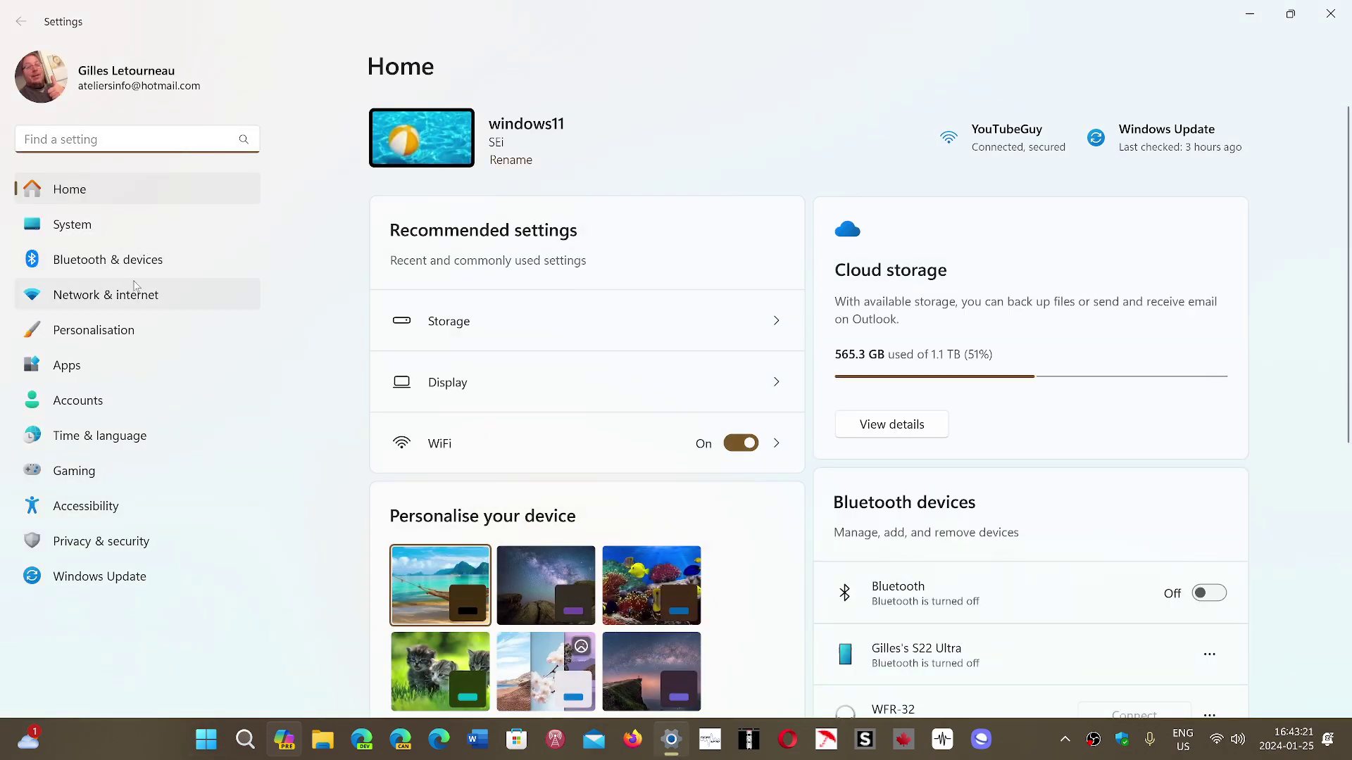
pyautogui.click(149, 334)
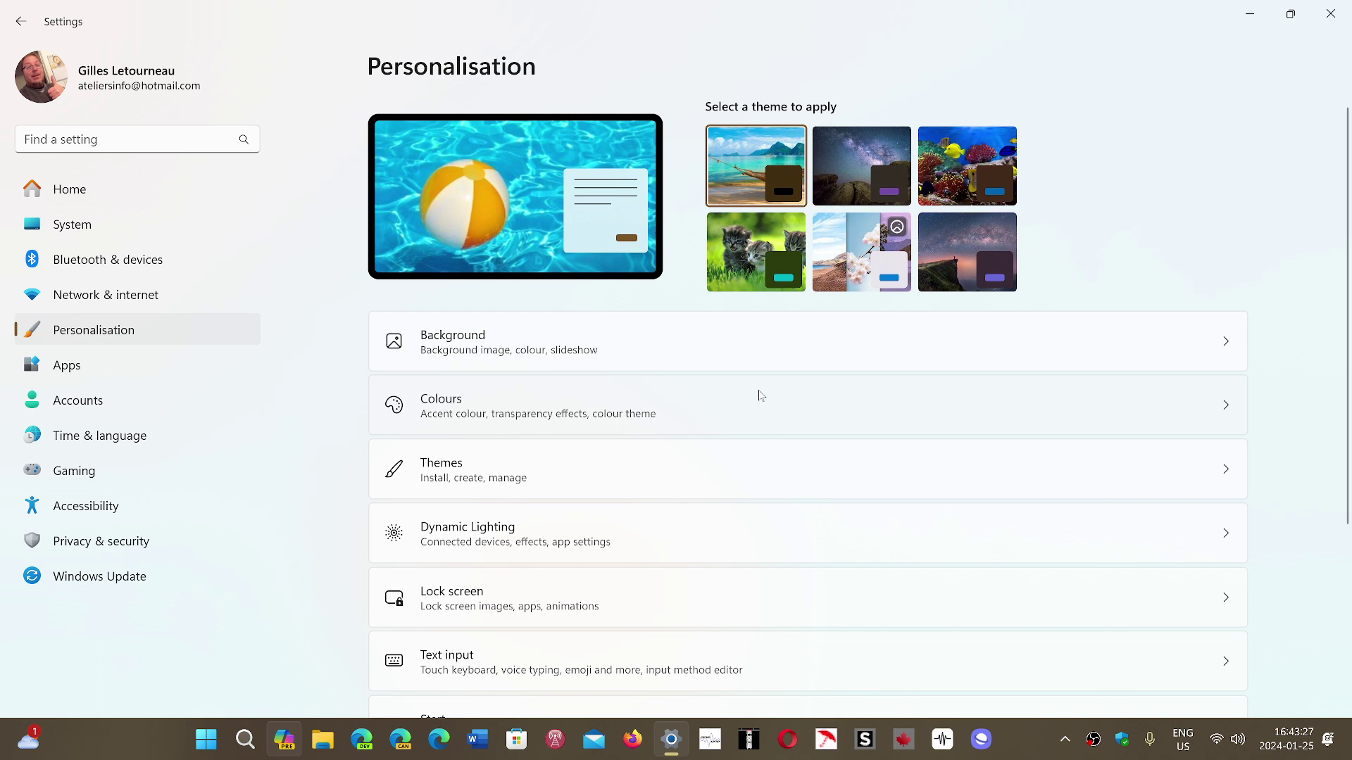
# Review the Colours page, leaving transparency on and the accent colour on Automatic
pyautogui.click(771, 412)
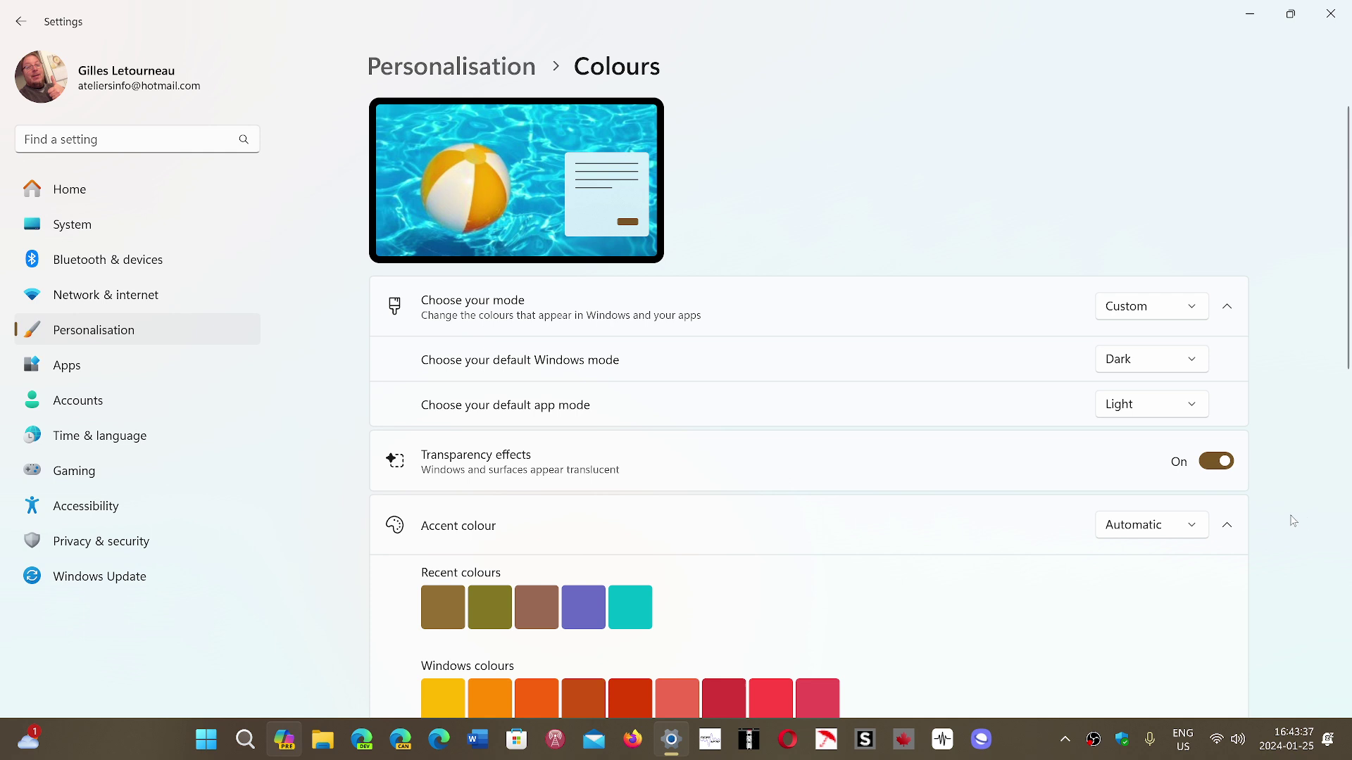
pyautogui.click(1182, 527)
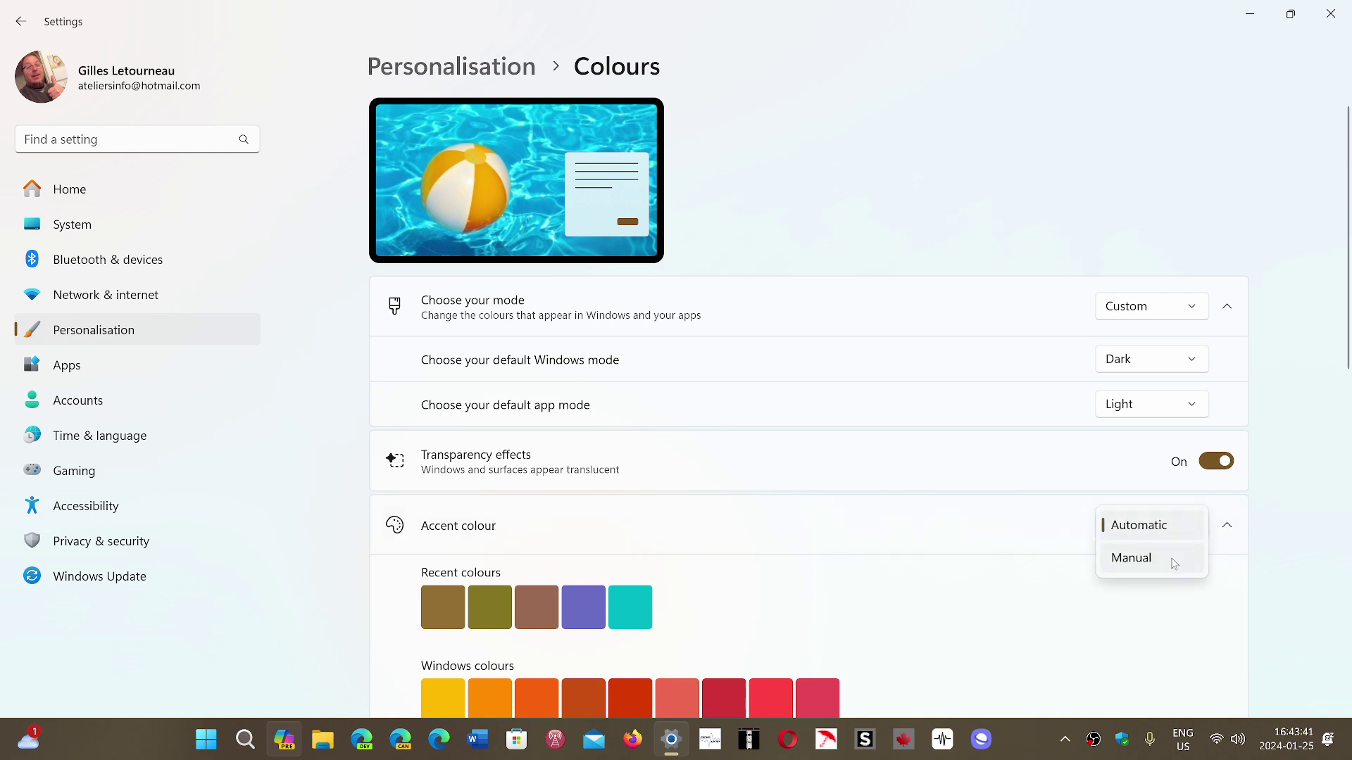
pyautogui.click(1287, 542)
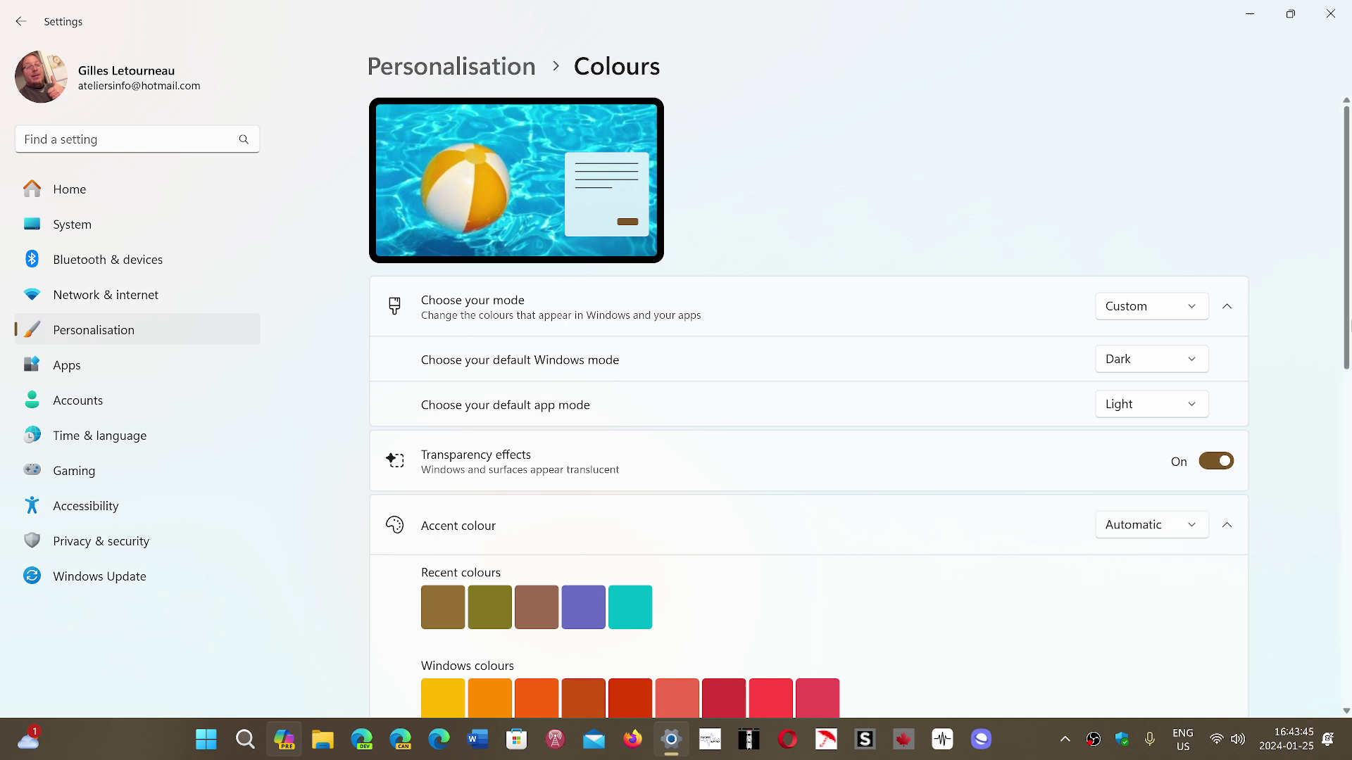
pyautogui.moveTo(1348, 330); pyautogui.dragTo(1349, 580)
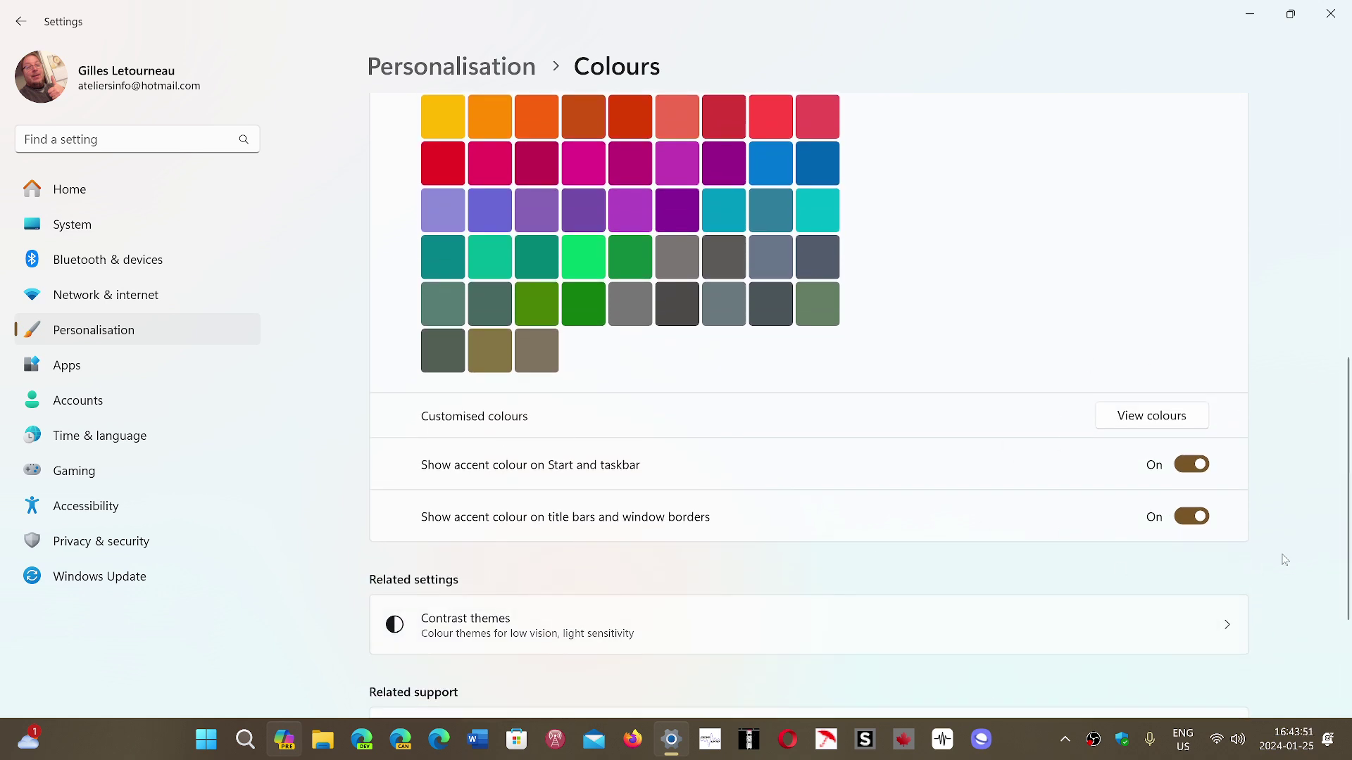
pyautogui.moveTo(1347, 598)
pyautogui.mouseDown()
pyautogui.moveTo(1346, 699)
pyautogui.moveTo(1347, 339)
pyautogui.mouseUp()
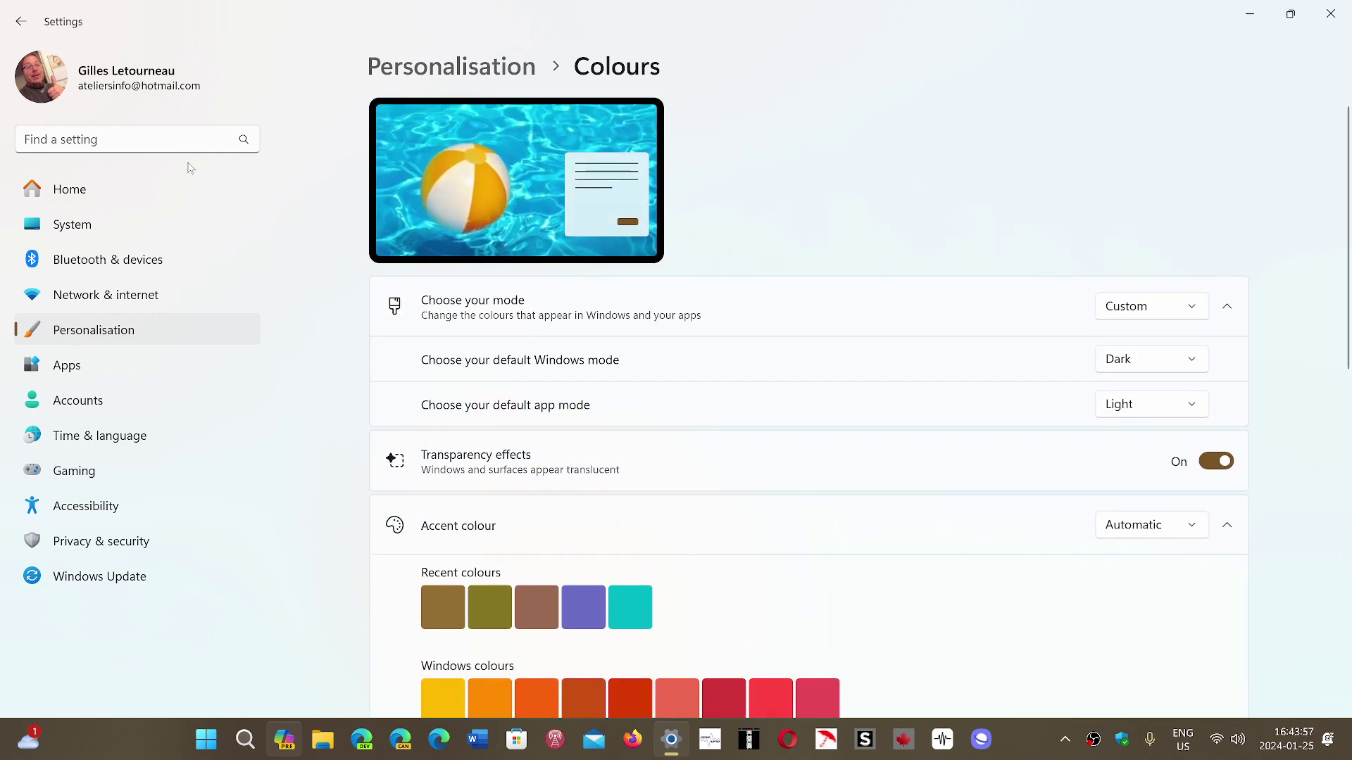
# Open Background settings and keep the background type as Slideshow
pyautogui.click(21, 21)
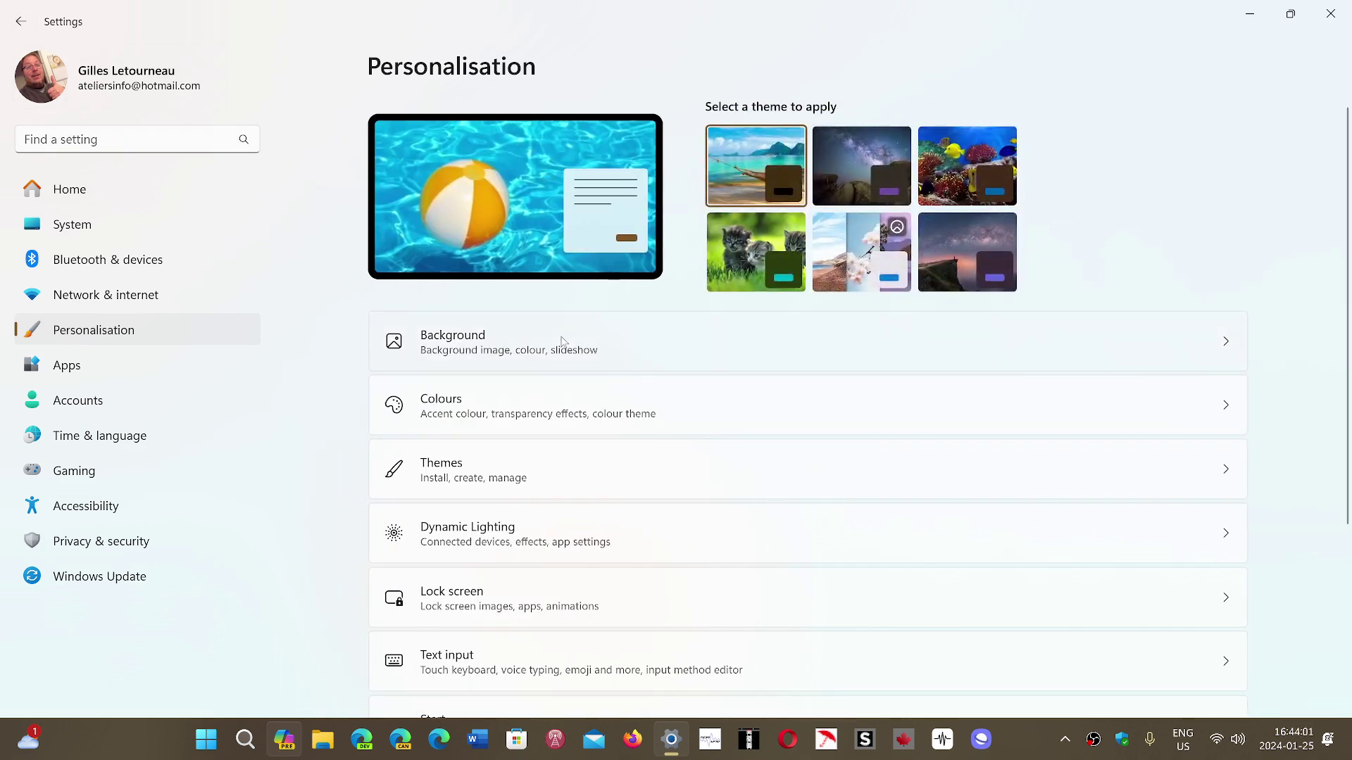
pyautogui.click(562, 341)
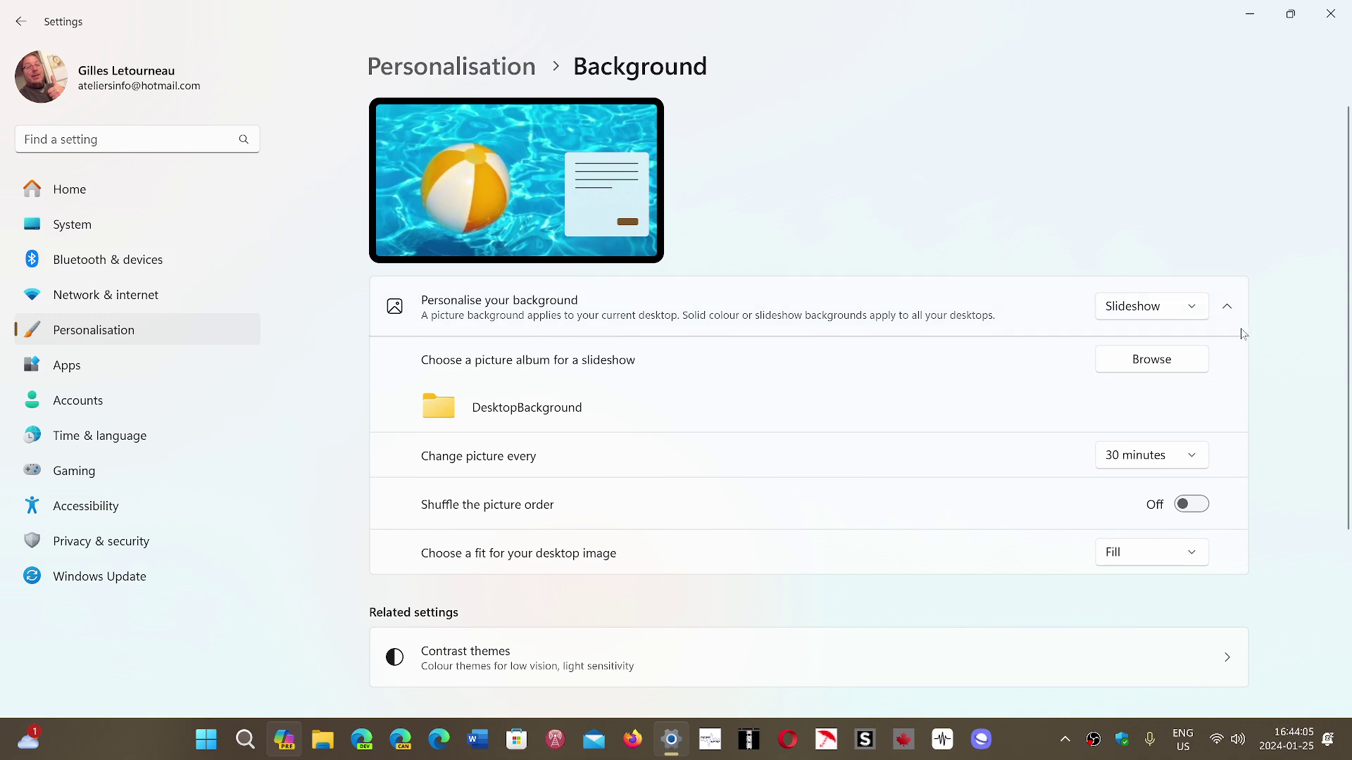
pyautogui.click(1165, 308)
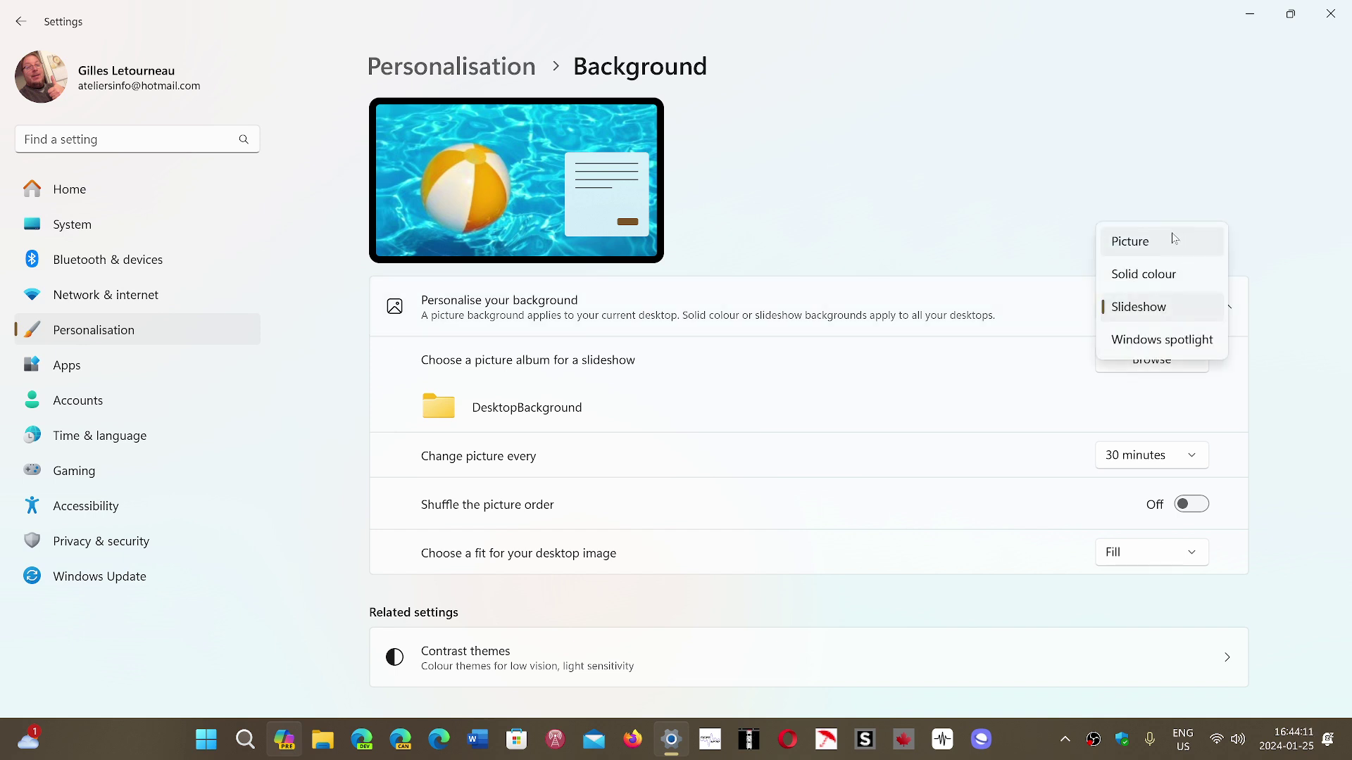
pyautogui.click(1026, 125)
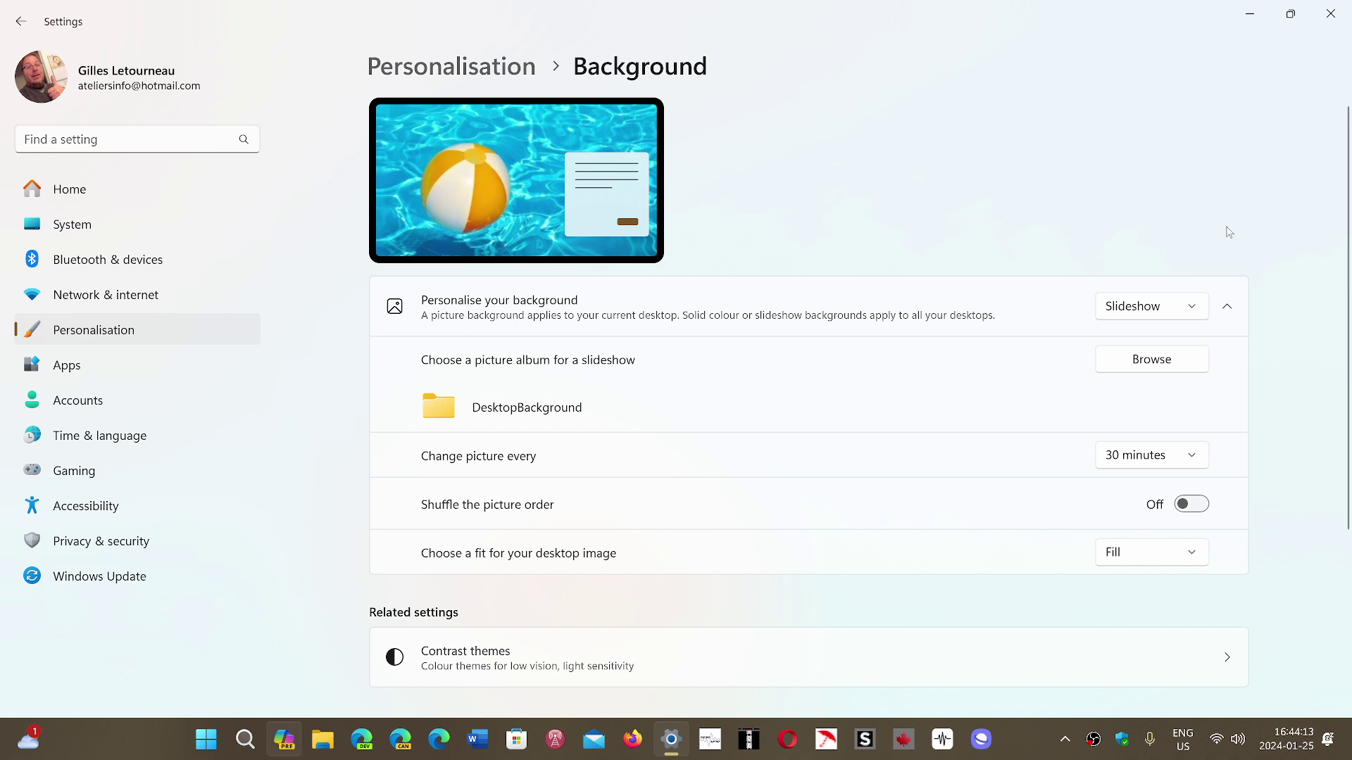
# Keep the slideshow picture interval at 30 minutes
pyautogui.click(1169, 461)
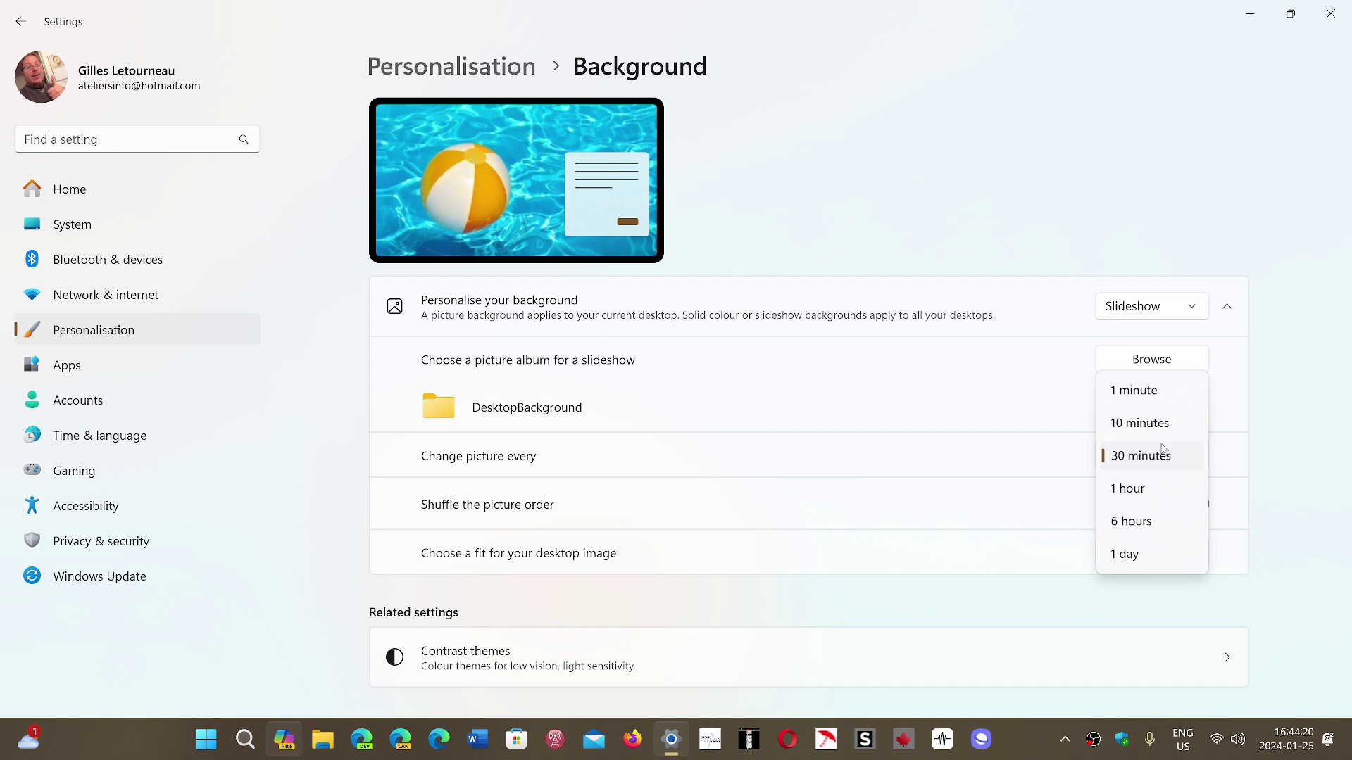
pyautogui.click(1131, 225)
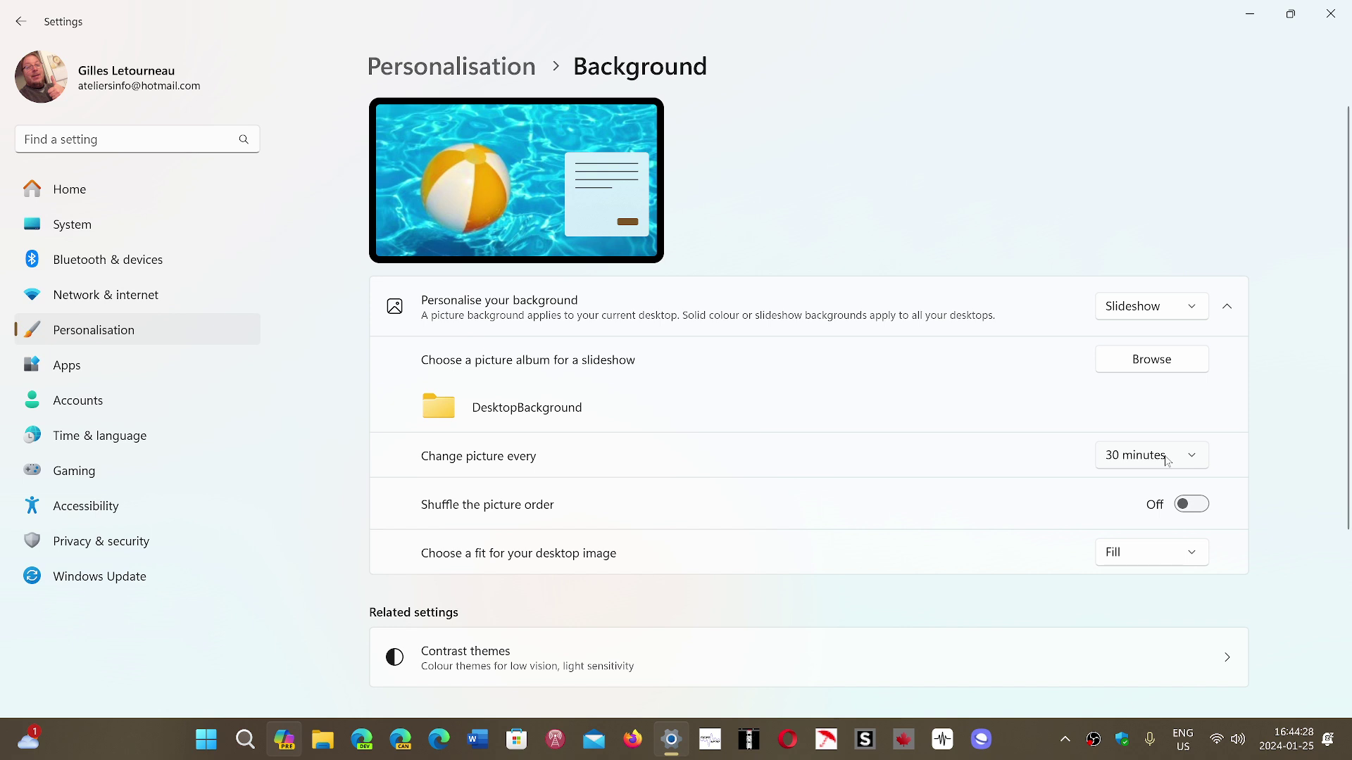
pyautogui.click(1167, 461)
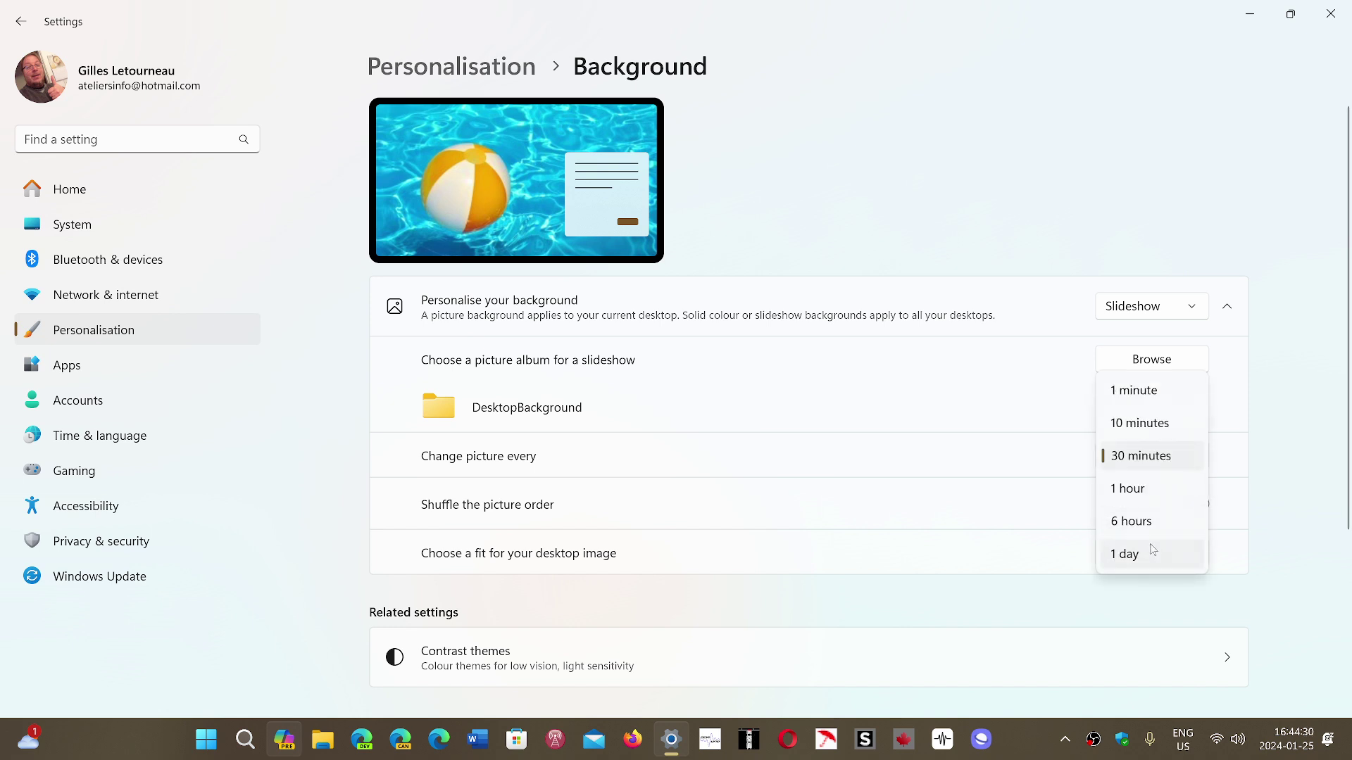
pyautogui.click(994, 150)
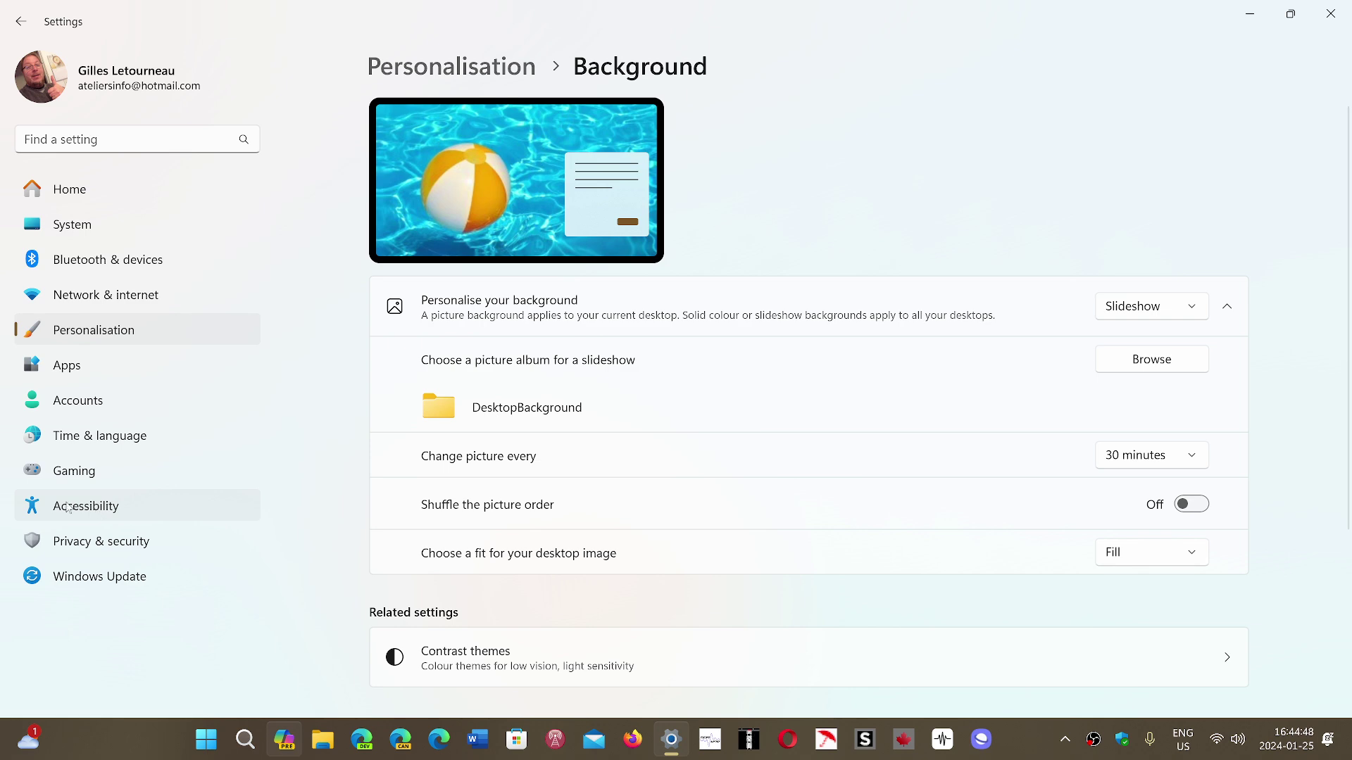
# Open Accessibility > Visual effects to see transparency and animation effects both on
pyautogui.click(180, 508)
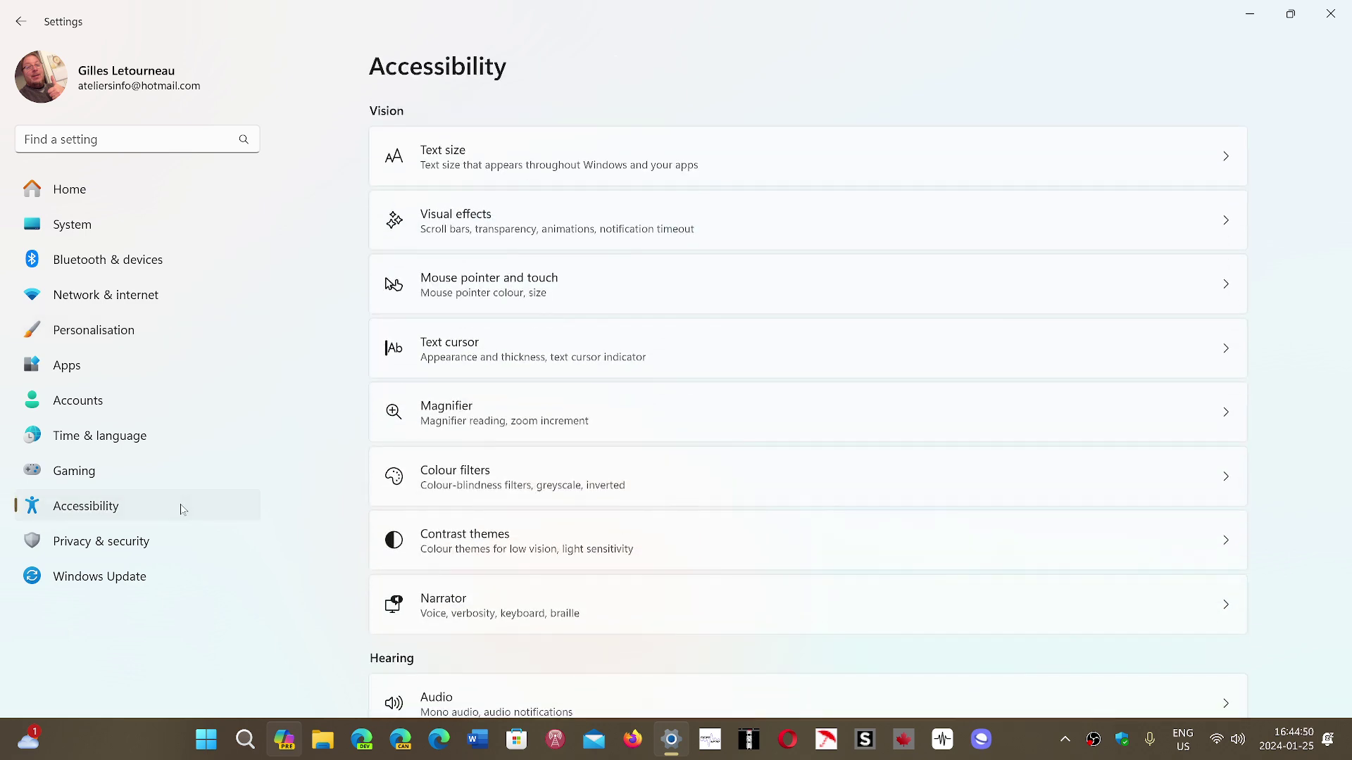
pyautogui.click(507, 223)
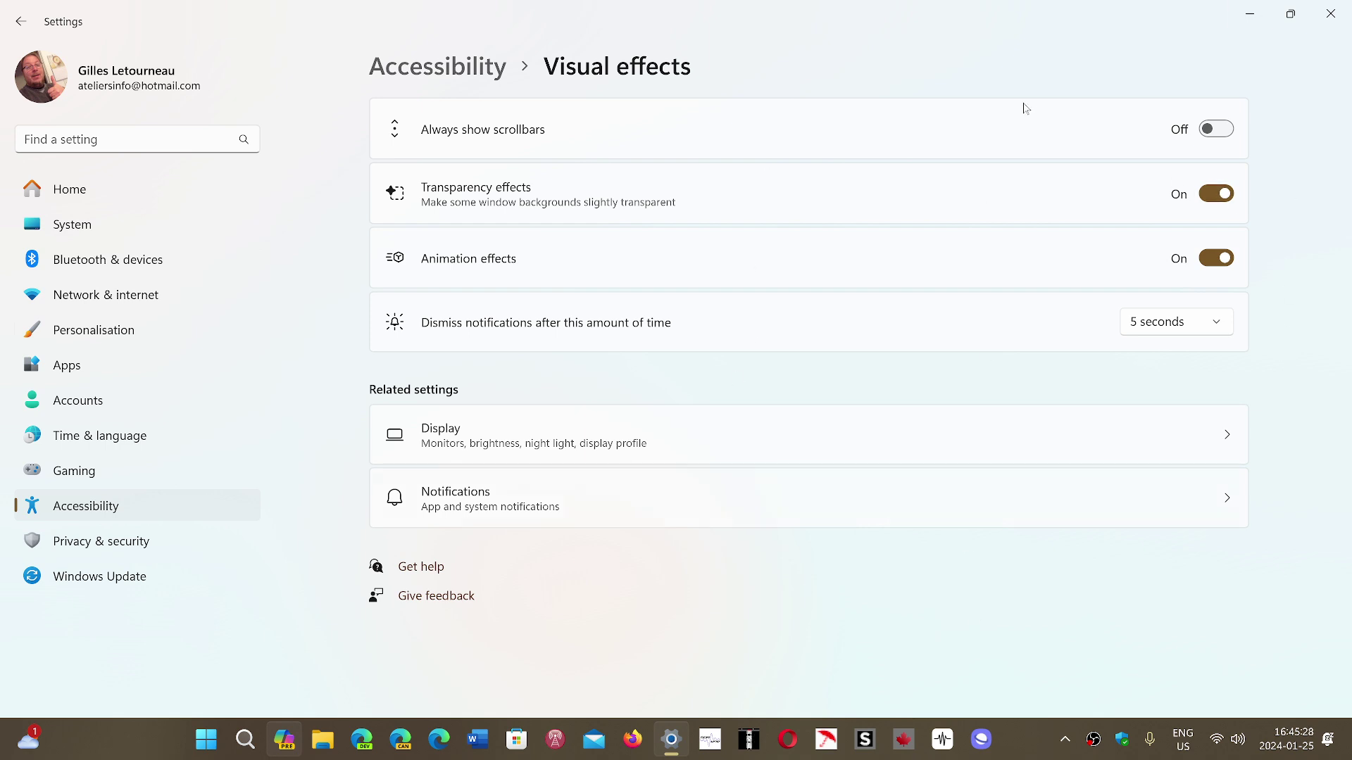
# Close the Settings window to return to the beach-ball wallpaper desktop
pyautogui.click(1333, 15)
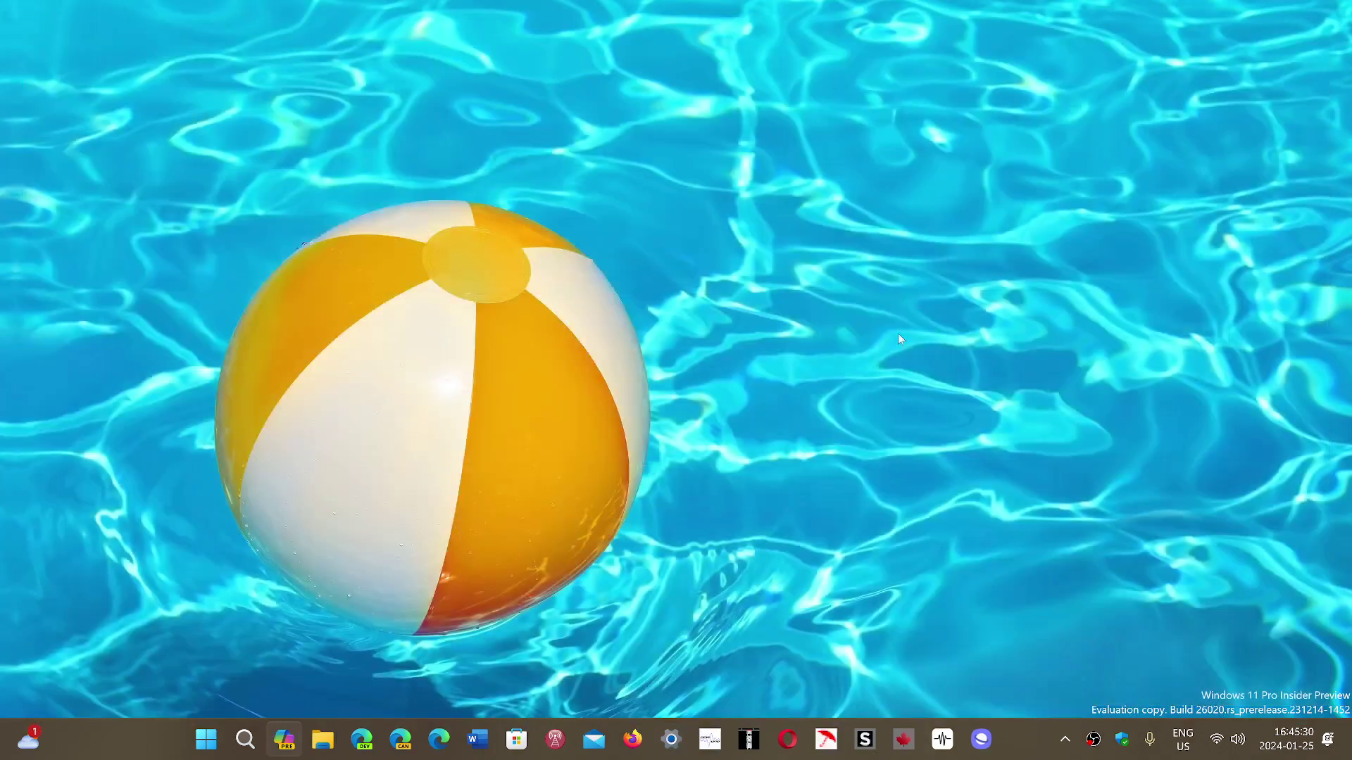